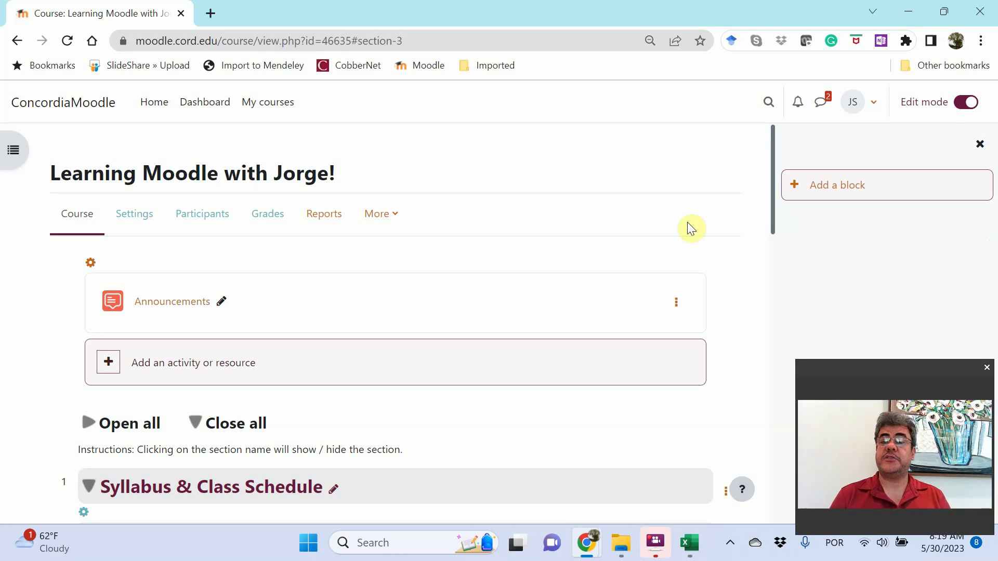
left_click_drag(776, 202, 766, 409)
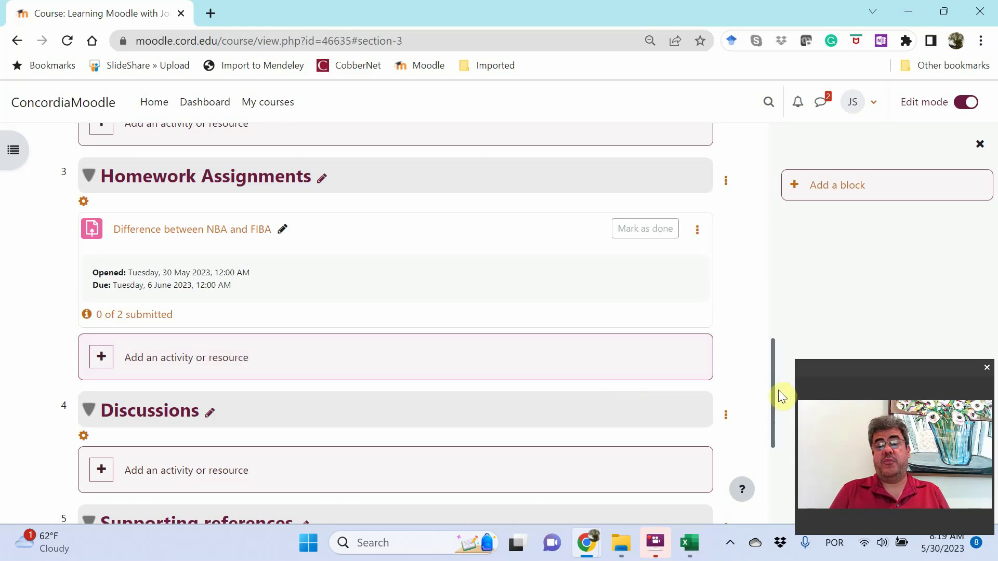
left_click_drag(771, 392, 777, 168)
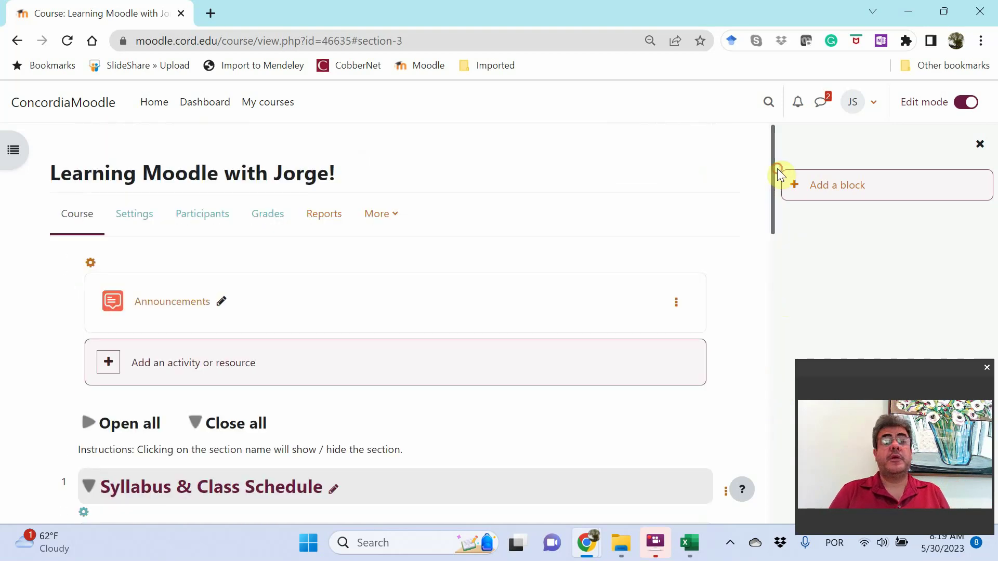
Step: Go to the course Grades and switch the report view to Gradebook setup
left_click(265, 223)
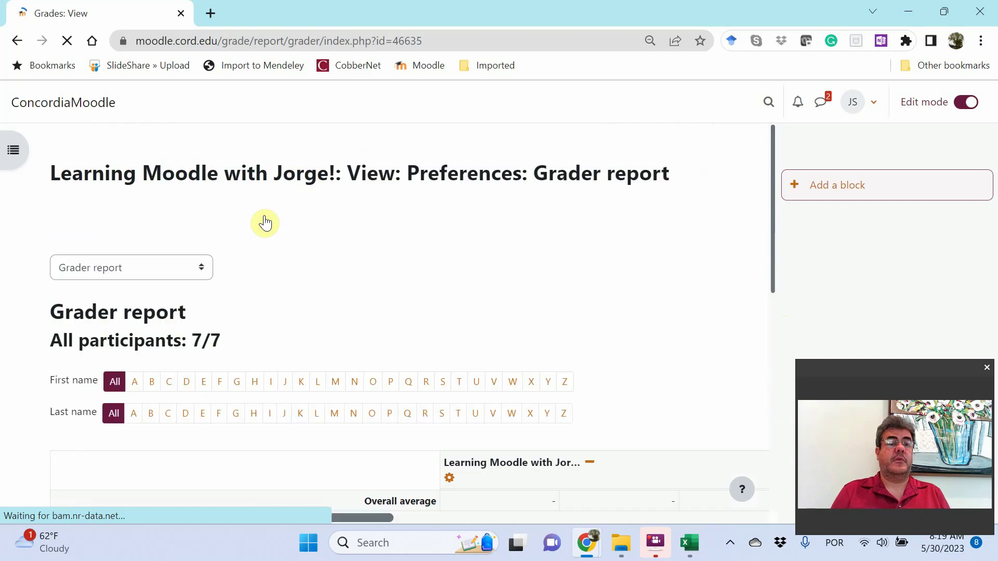
left_click(183, 268)
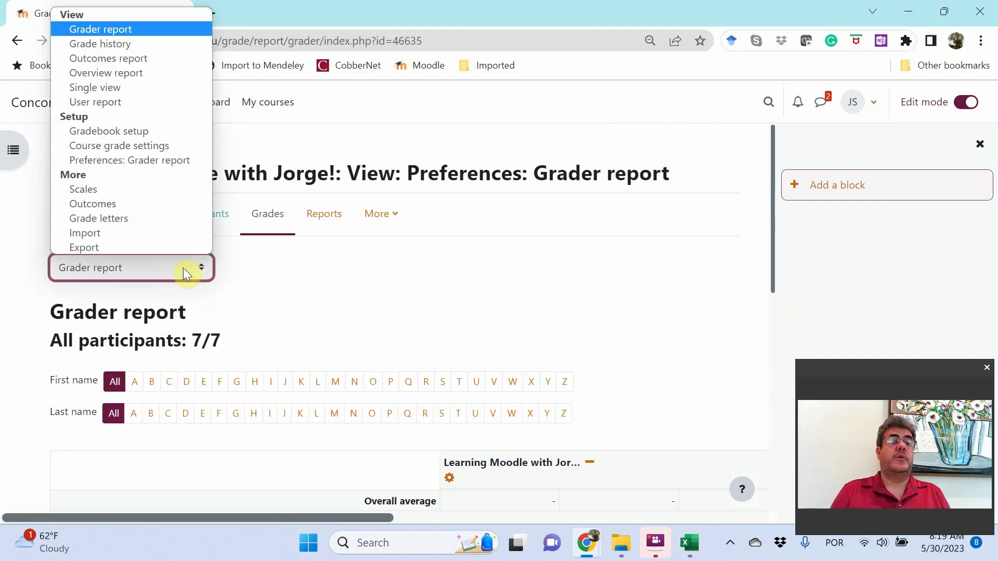
left_click(147, 134)
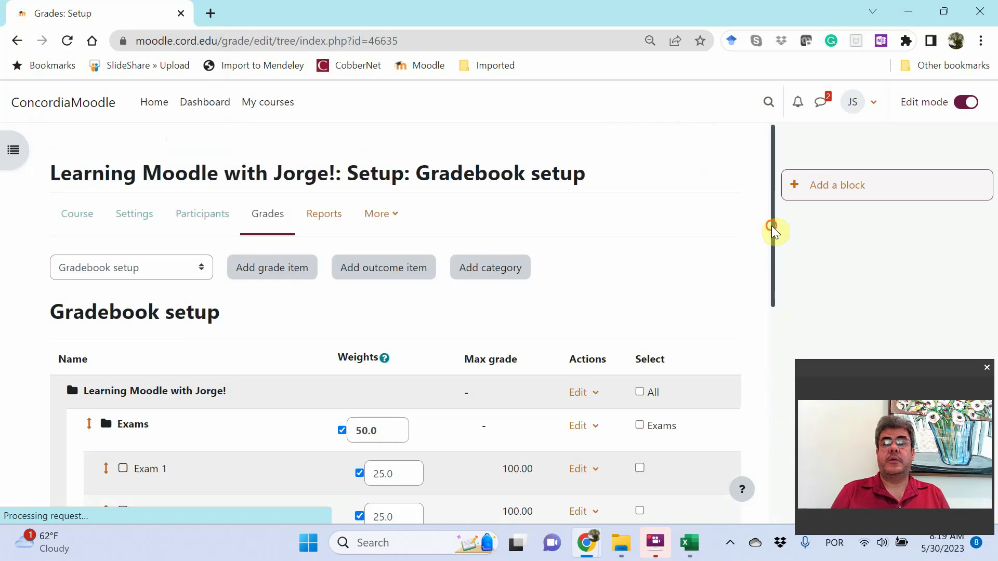
mouse_move(770, 236)
left_mouse_down()
mouse_move(768, 435)
mouse_move(779, 390)
left_mouse_up()
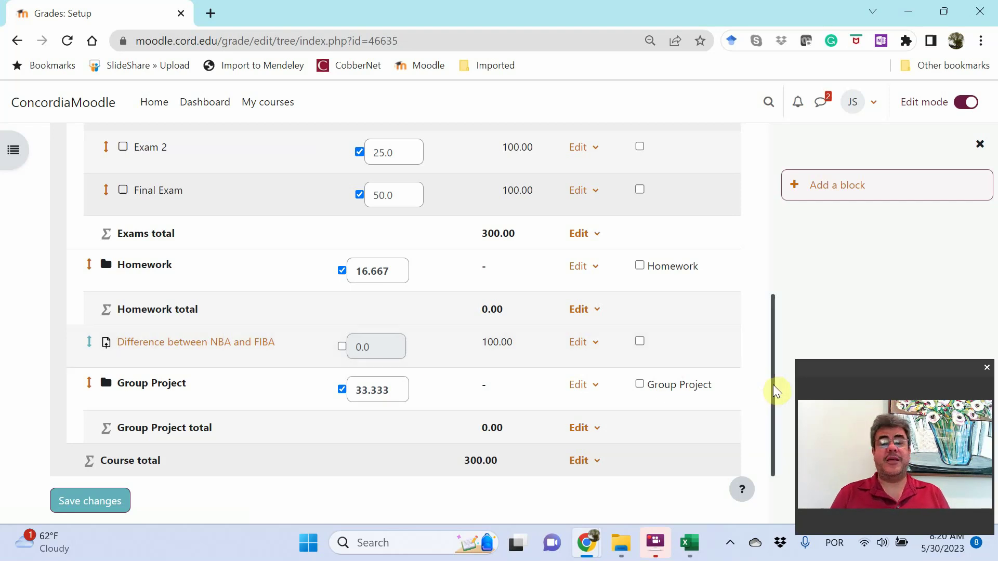
left_click_drag(775, 390, 785, 174)
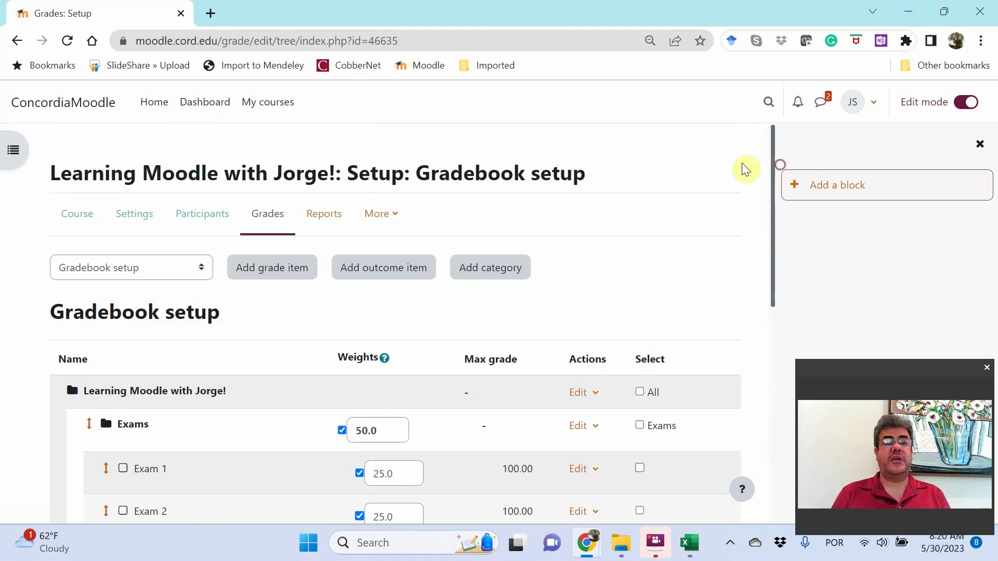
Step: From the course page, reach Edit settings for the 'Difference between NBA and FIBA' assignment
left_click(76, 218)
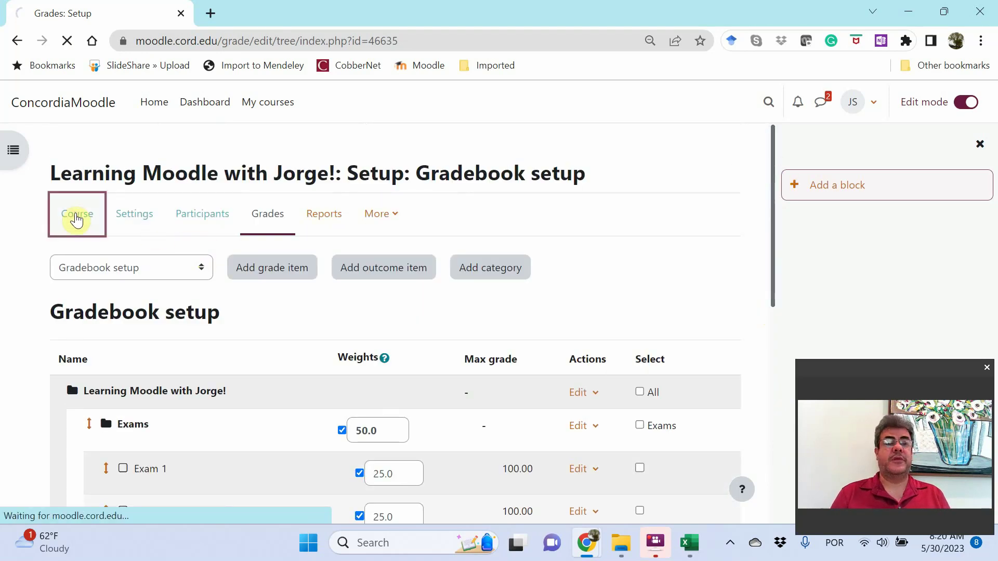
left_click_drag(771, 306, 772, 418)
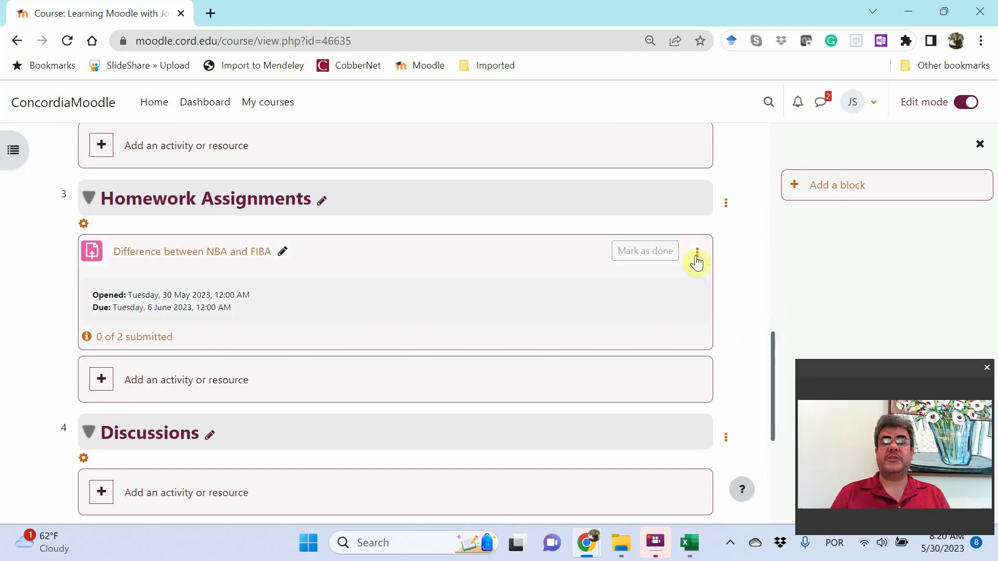
left_click(701, 257)
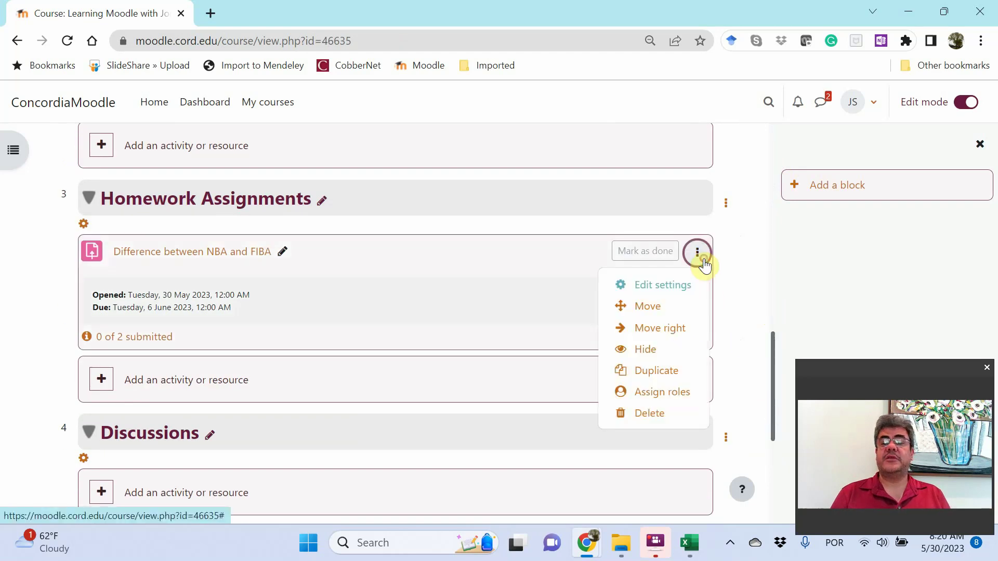
left_click(669, 284)
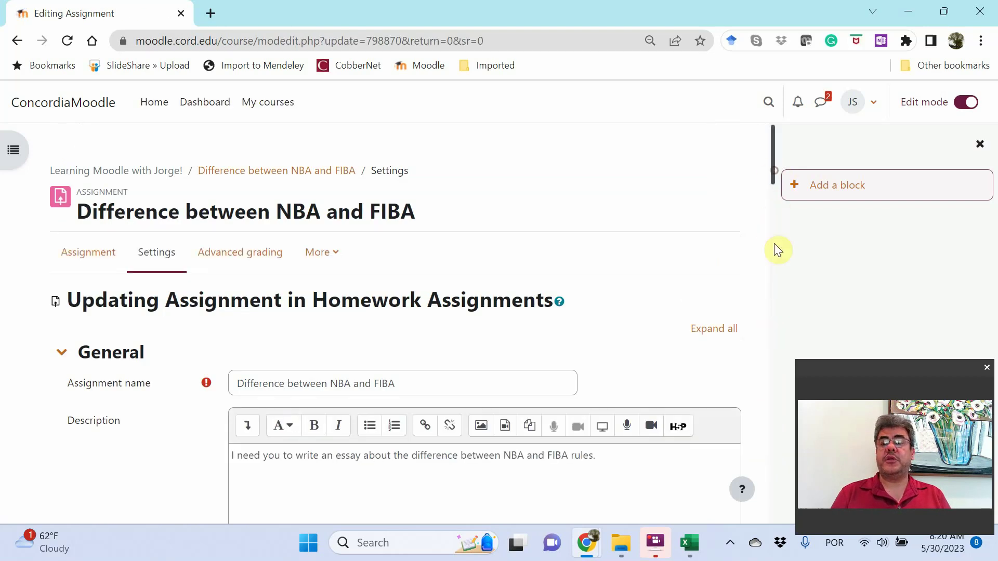
left_click_drag(772, 174, 775, 458)
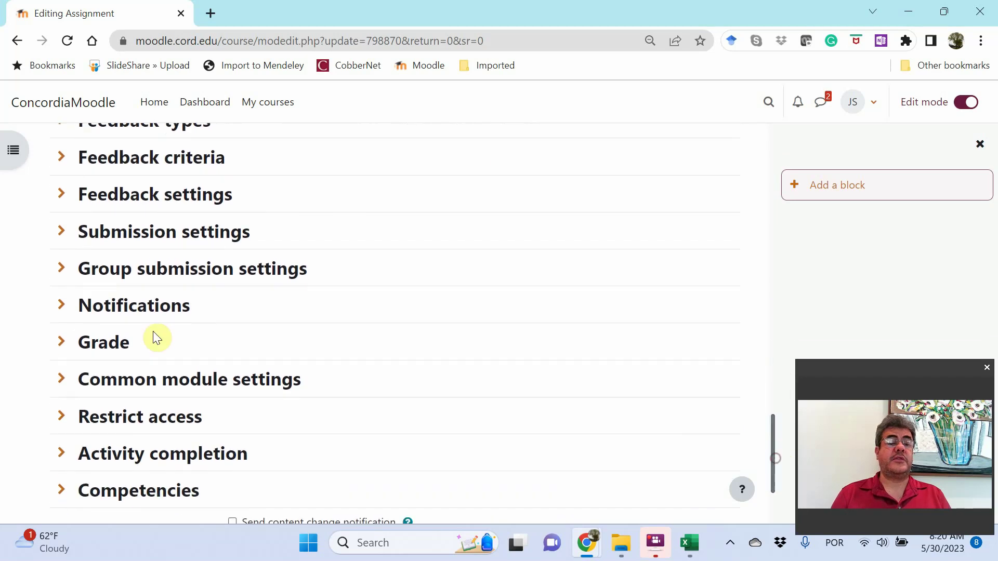
Step: Set the assignment's Grade category to Homework, then save and return to the course
left_click(110, 351)
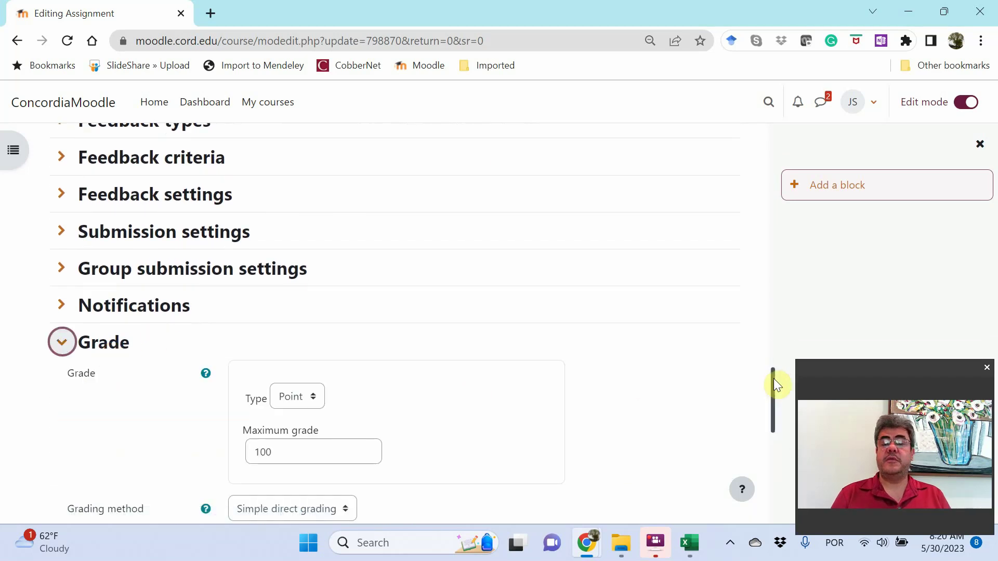
left_click_drag(774, 380, 772, 436)
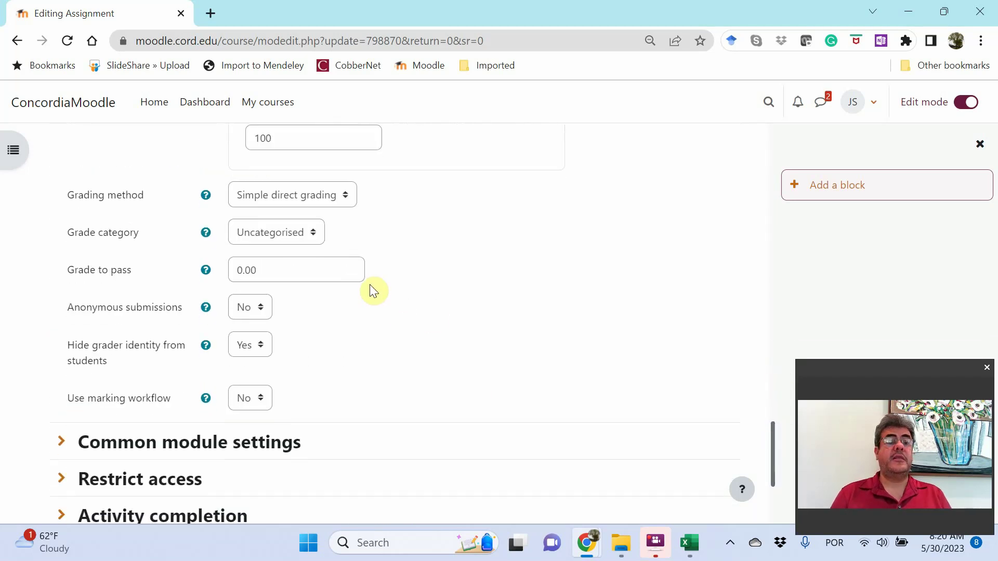
left_click(264, 238)
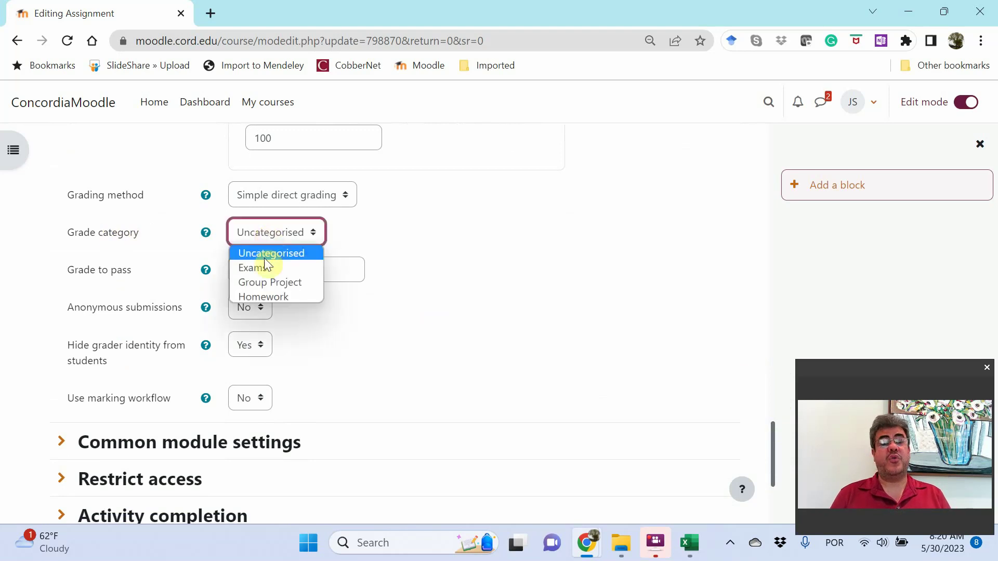
left_click(264, 297)
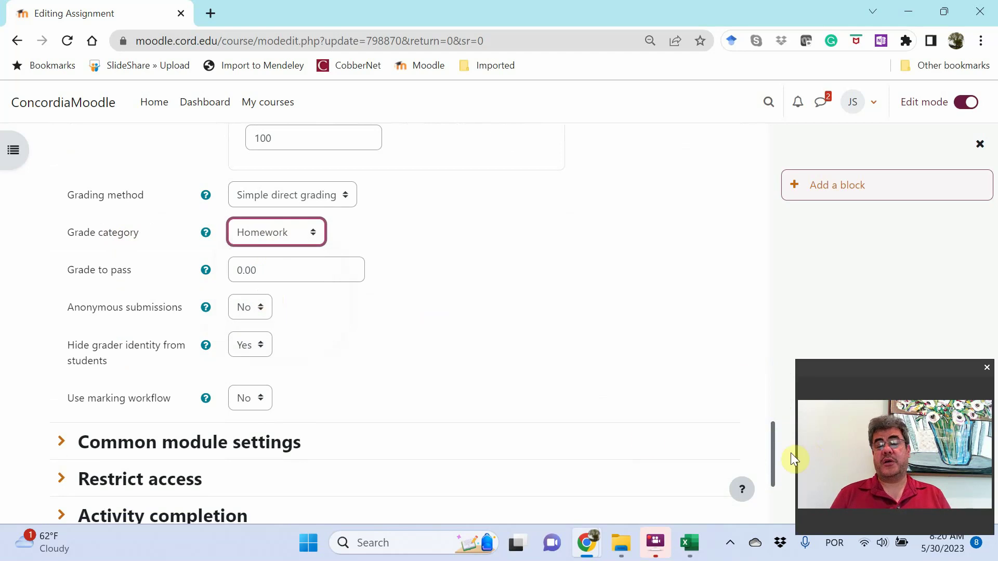
left_click_drag(772, 453, 771, 489)
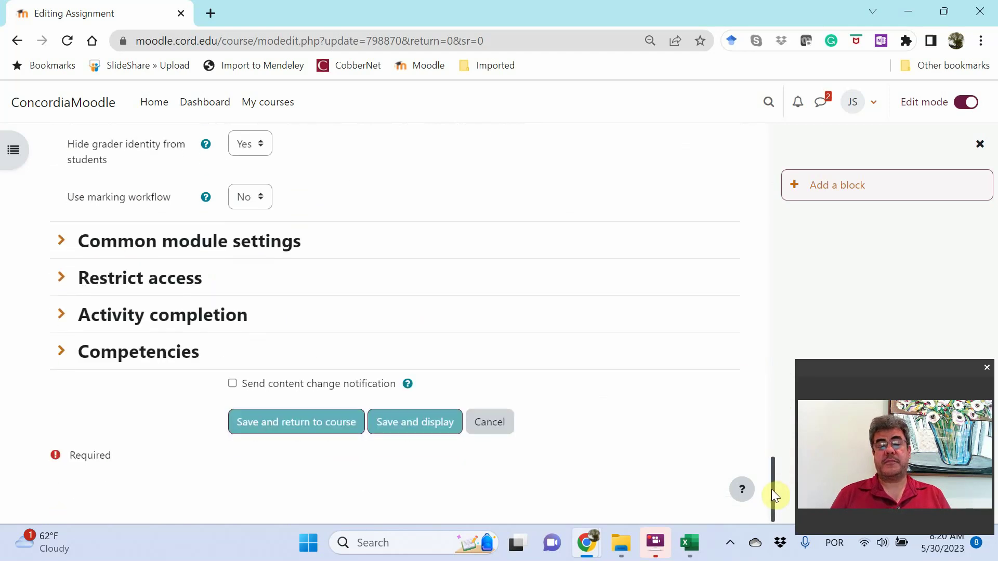
left_click(306, 426)
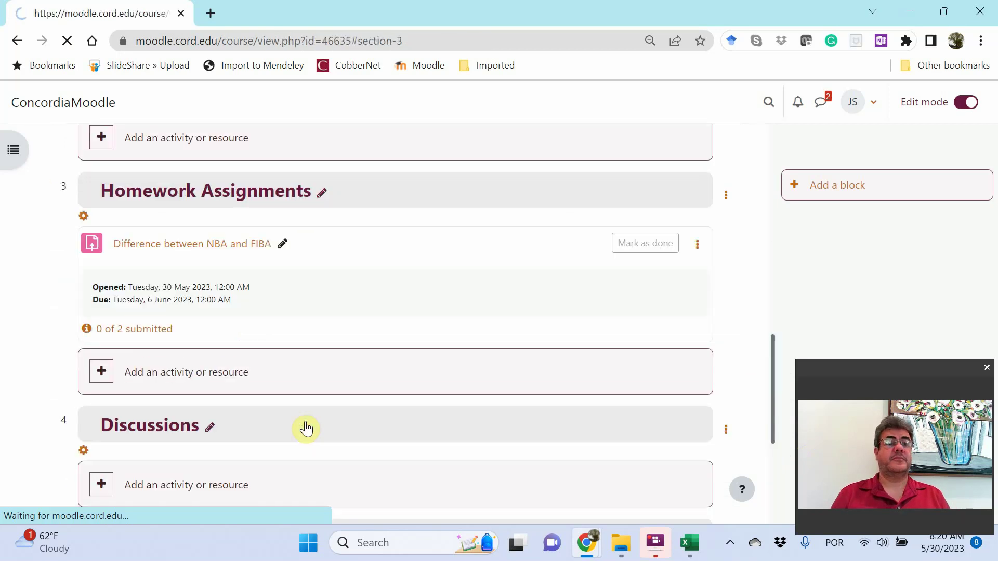
scroll(775, 210, "up", 10)
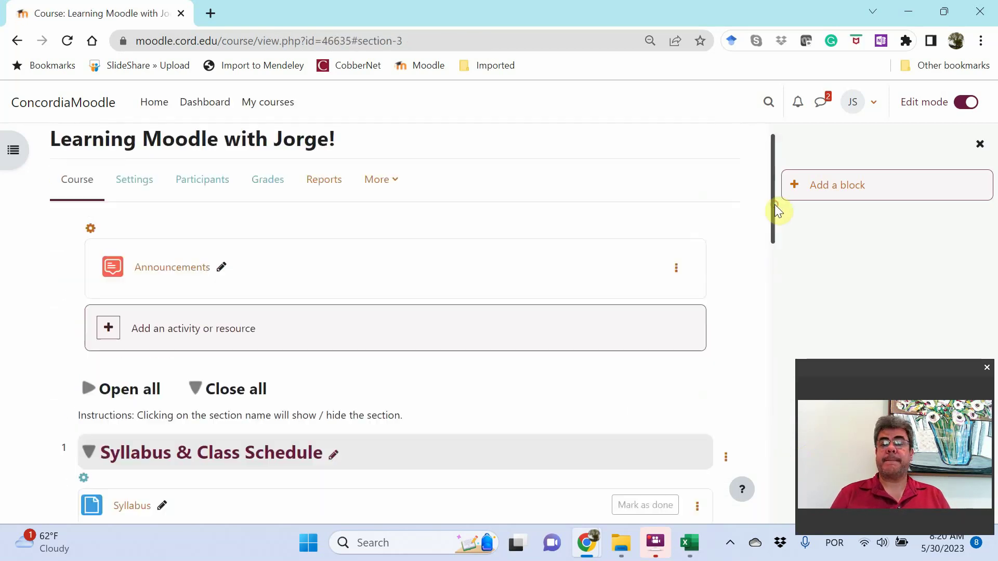
Step: Navigate via Settings and Grades (with a wrong-page detour) back to Gradebook setup
left_click(128, 178)
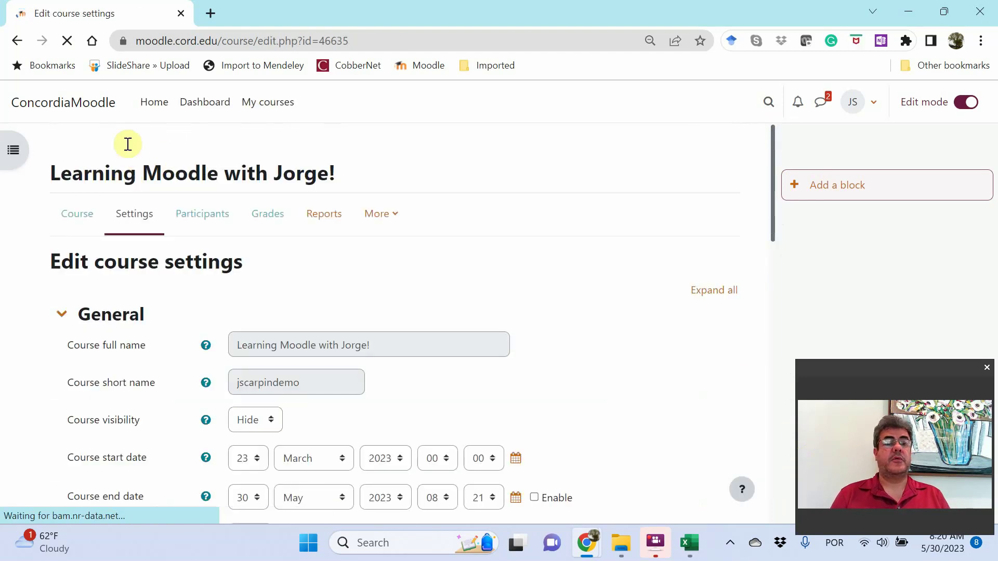
left_click(264, 221)
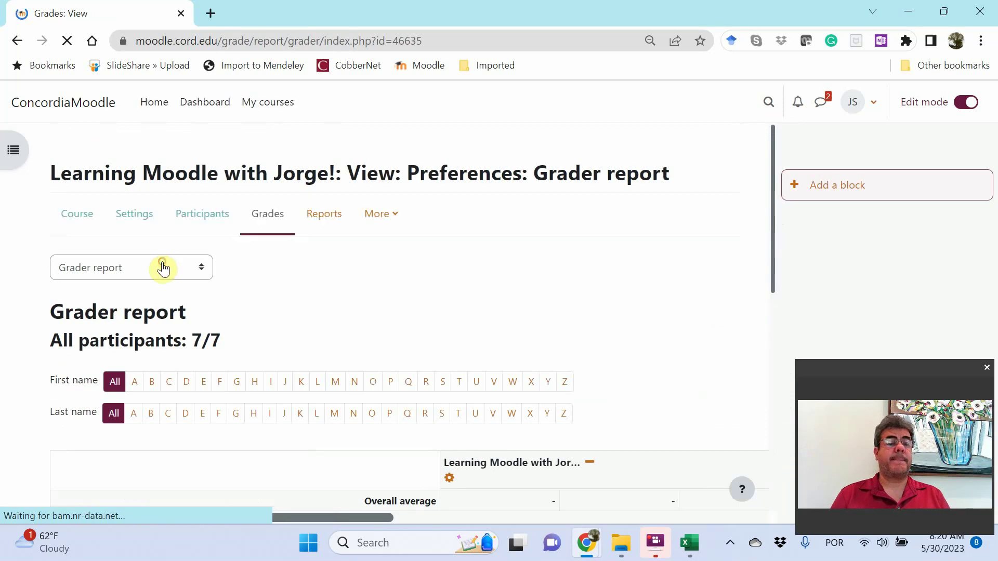
left_click(153, 267)
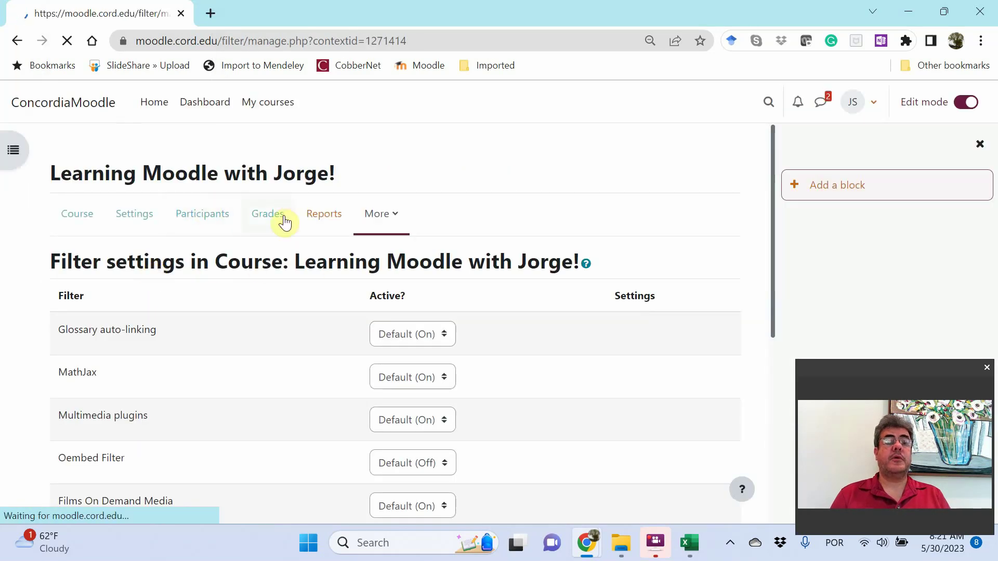
left_click(267, 219)
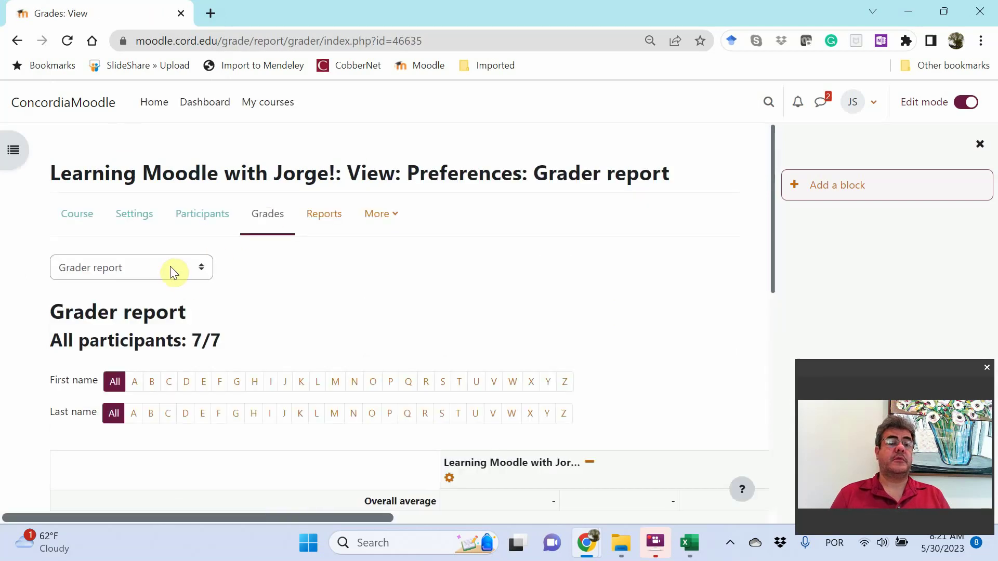
left_click(169, 266)
left_click(152, 130)
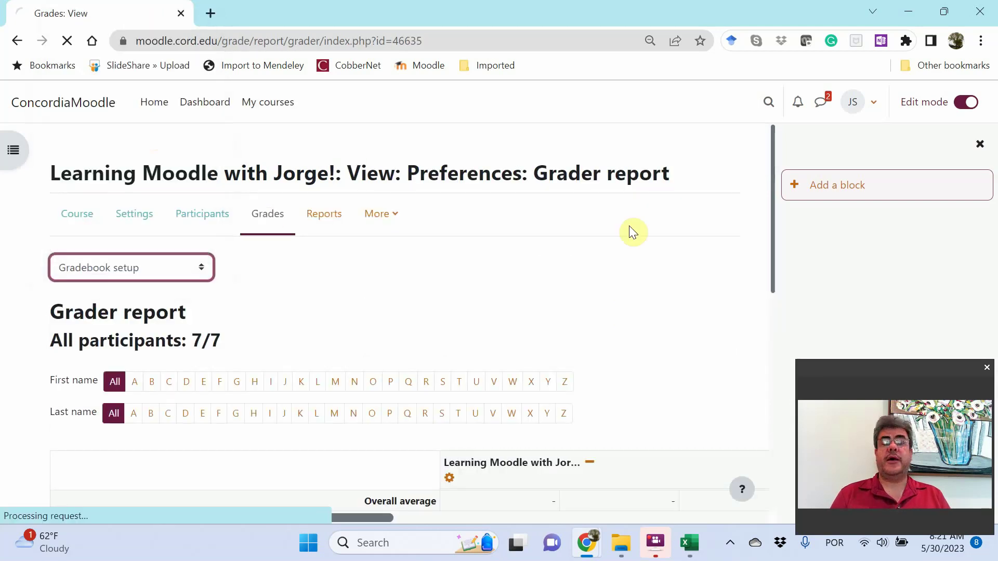
scroll(787, 363, "down", 3)
scroll(784, 391, "down", 1)
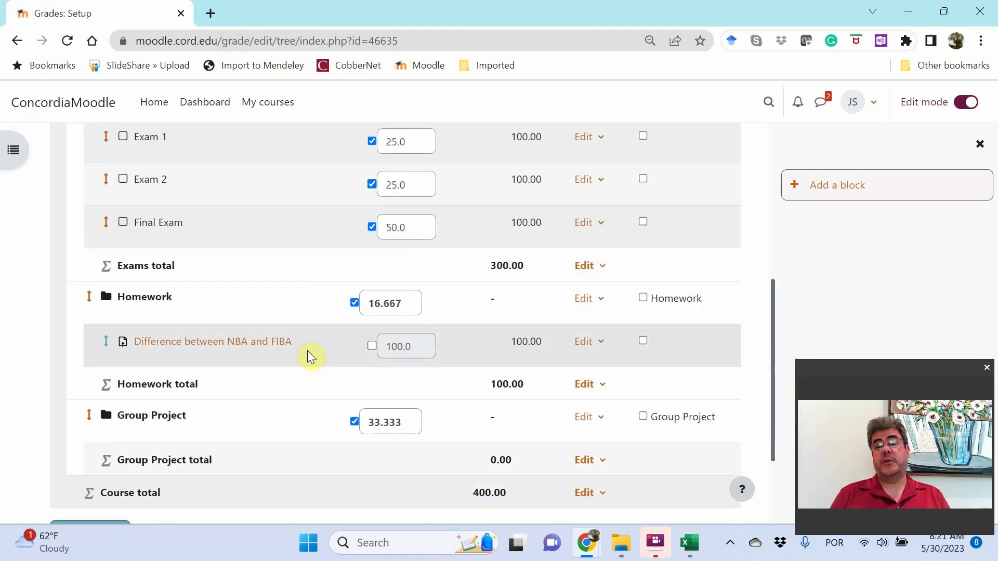
Step: Check the assignment's grade item settings show Homework as parent category, then cancel
left_click(594, 344)
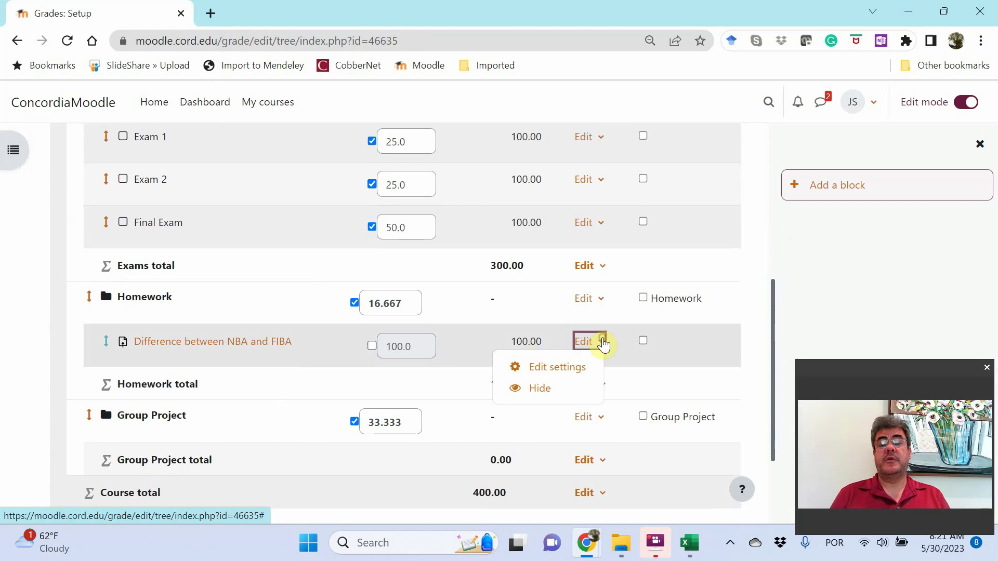
left_click(548, 369)
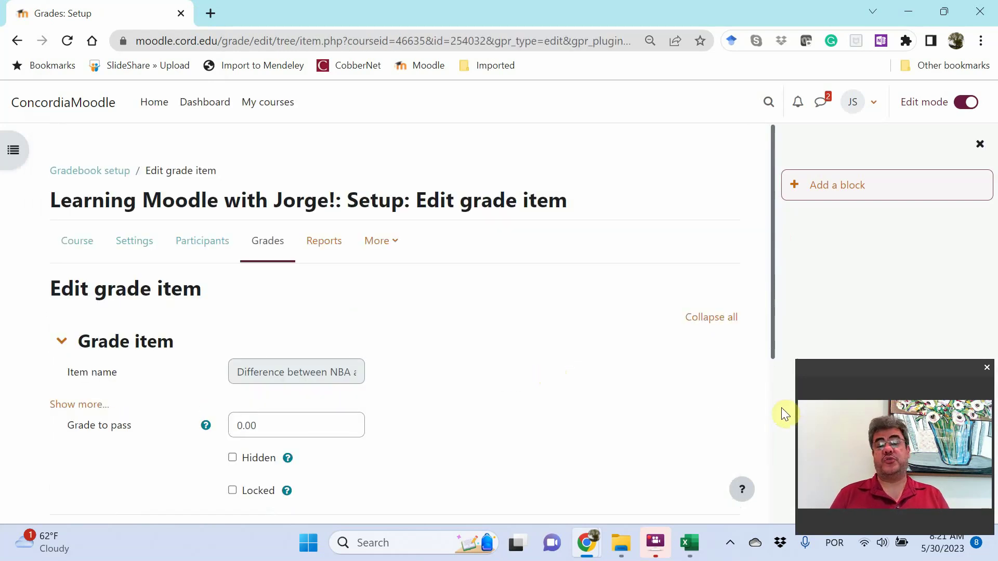
scroll(780, 408, "down", 4)
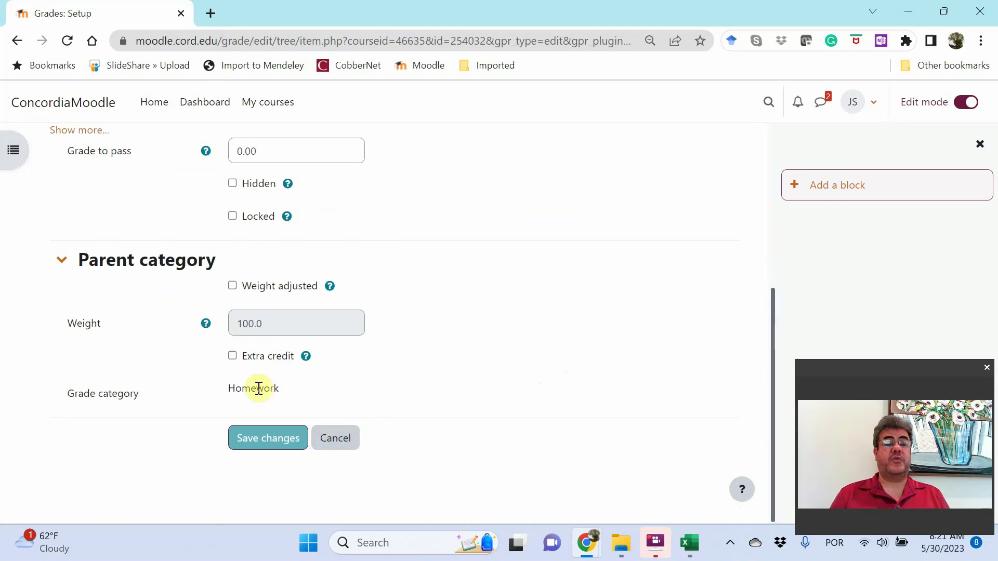
left_click(337, 439)
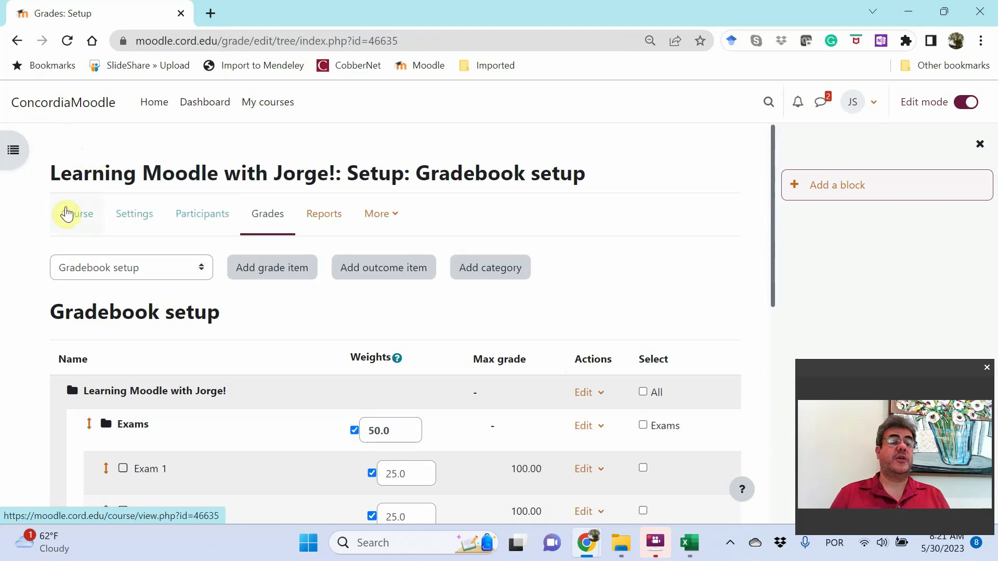
Step: Return to the course page and bring up the assignment's actions menu
left_click(70, 214)
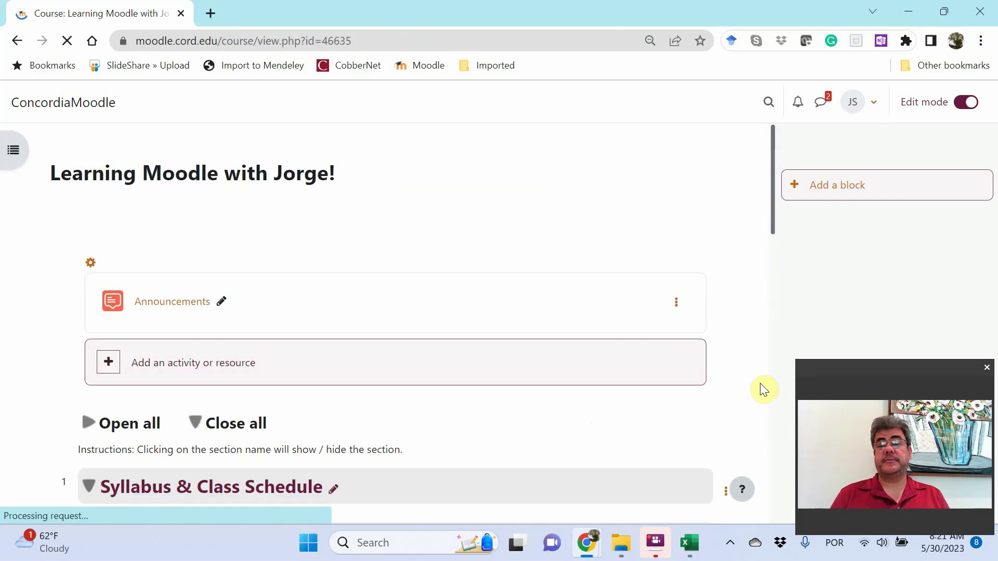
scroll(769, 390, "down", 4)
scroll(769, 389, "down", 4)
scroll(771, 460, "down", 3)
scroll(768, 483, "down", 2)
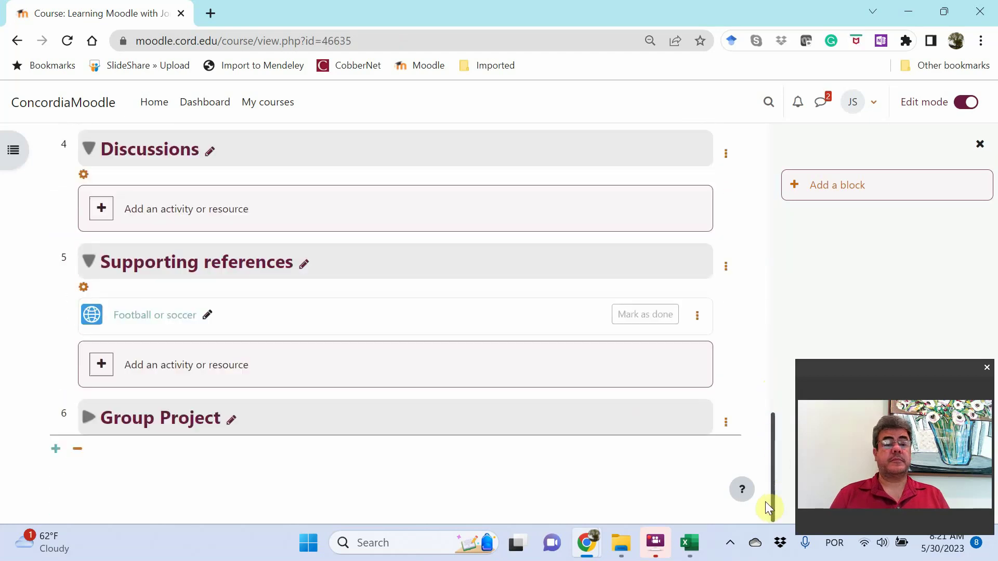
scroll(786, 418, "up", 2)
scroll(787, 397, "up", 2)
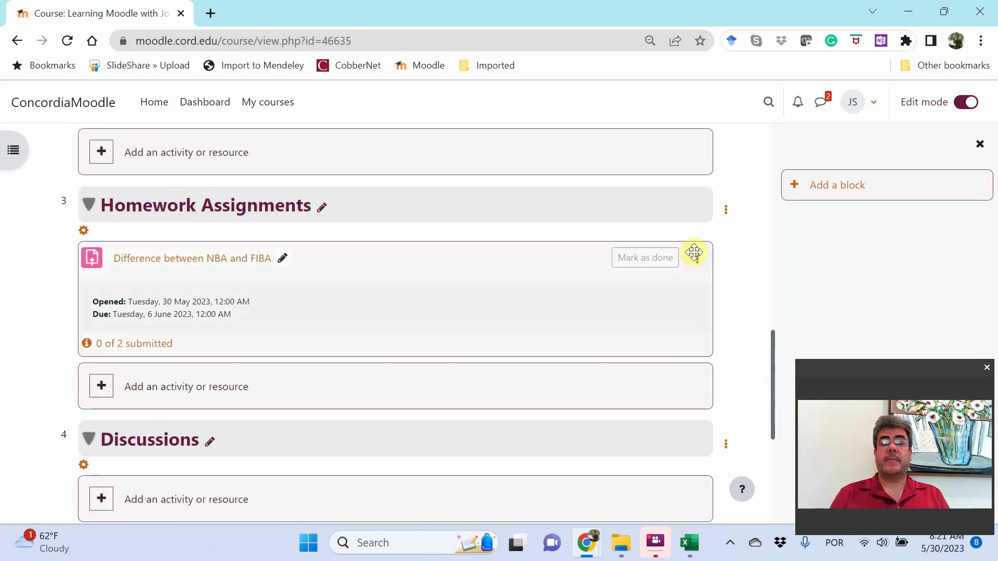
left_click(696, 258)
Step: Edit the assignment, set its Grade category to Uncategorised, and save back to the course
left_click(648, 287)
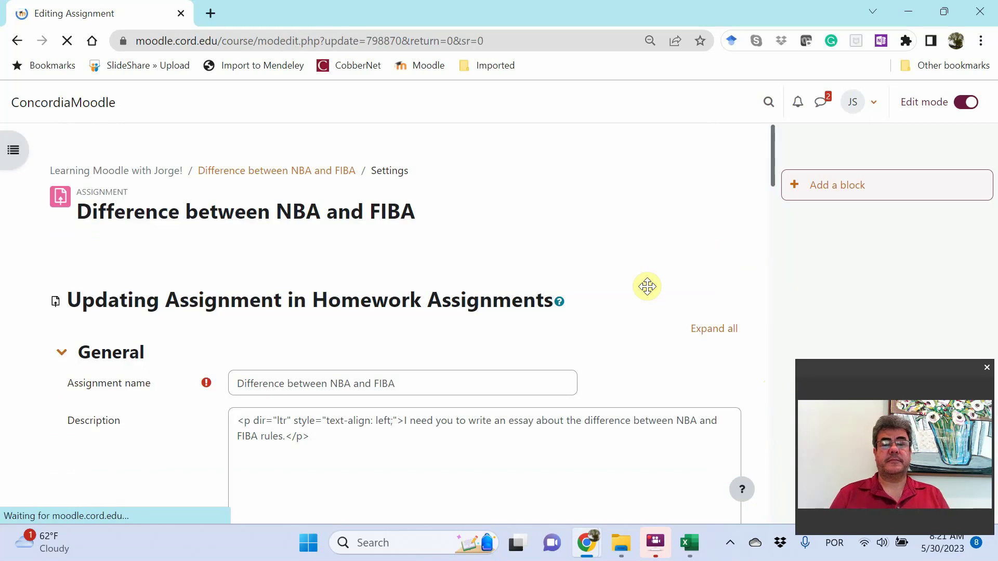
scroll(769, 383, "down", 5)
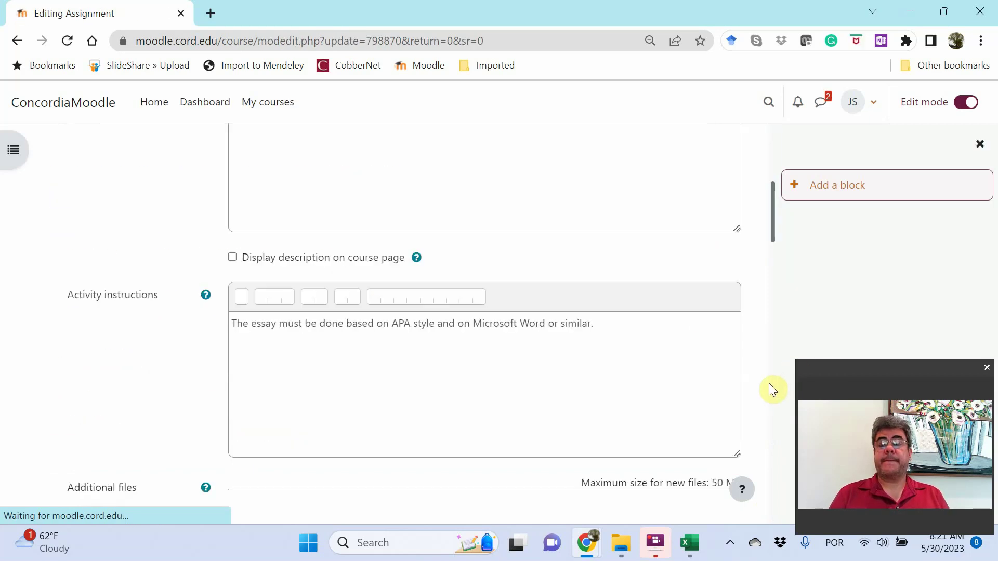
scroll(768, 383, "down", 5)
scroll(772, 366, "down", 5)
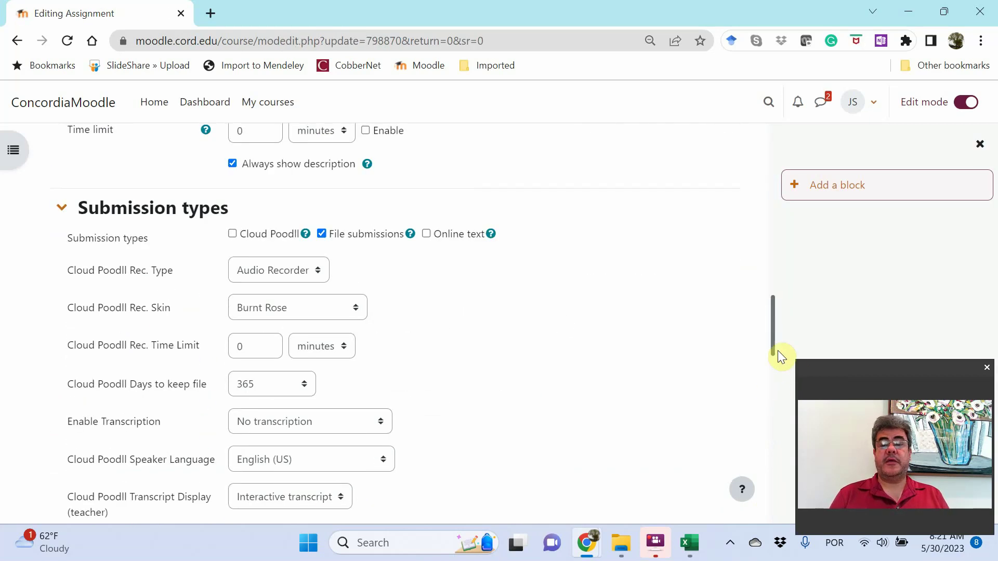
scroll(771, 421, "down", 5)
scroll(770, 464, "down", 2)
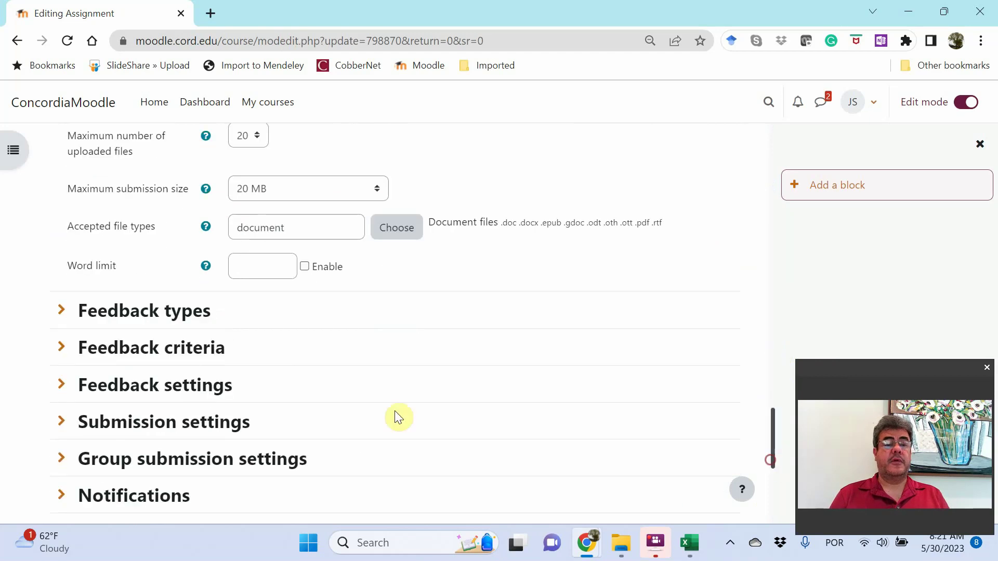
scroll(771, 470, "down", 6)
left_click(117, 208)
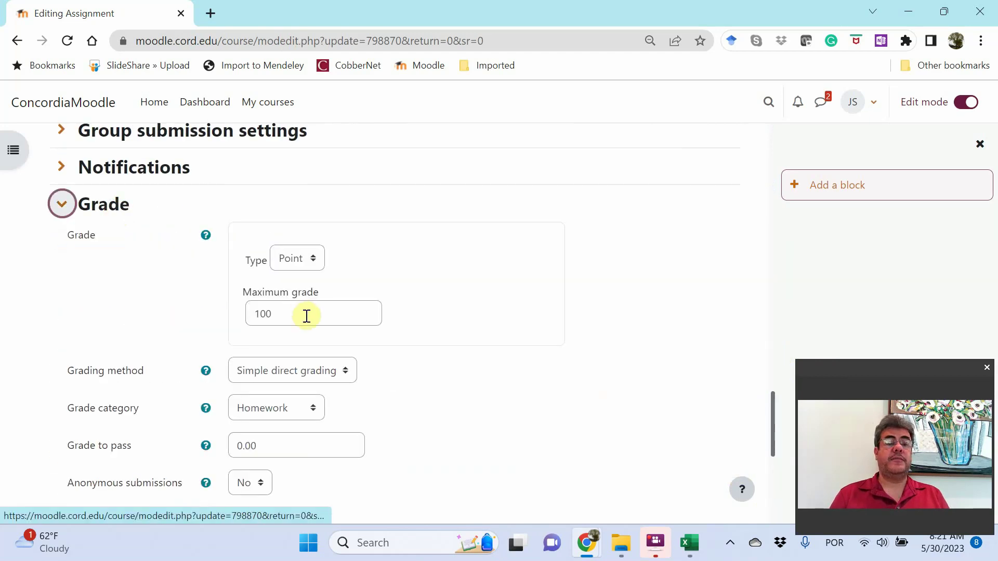
left_click(304, 409)
left_click(297, 430)
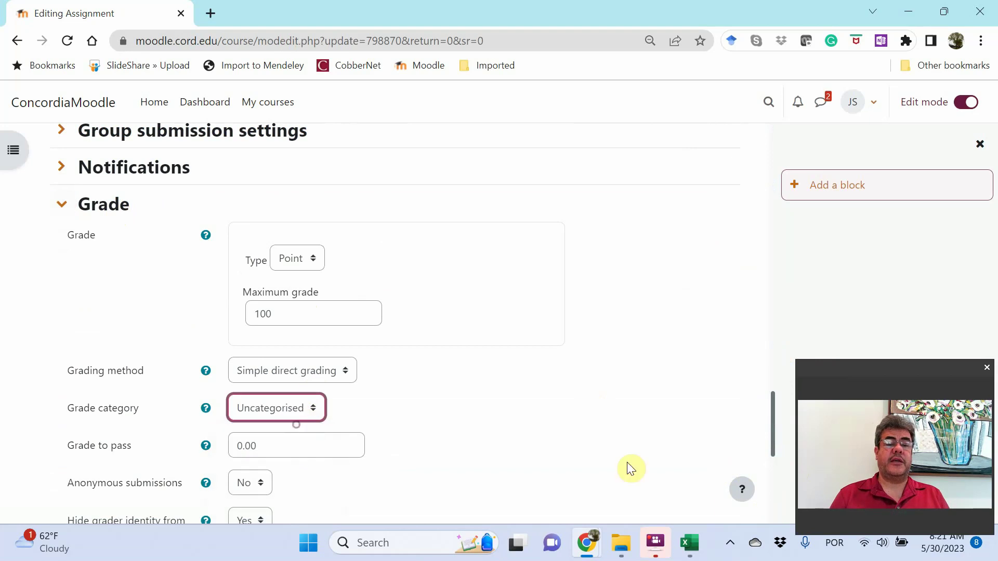
scroll(773, 492, "down", 5)
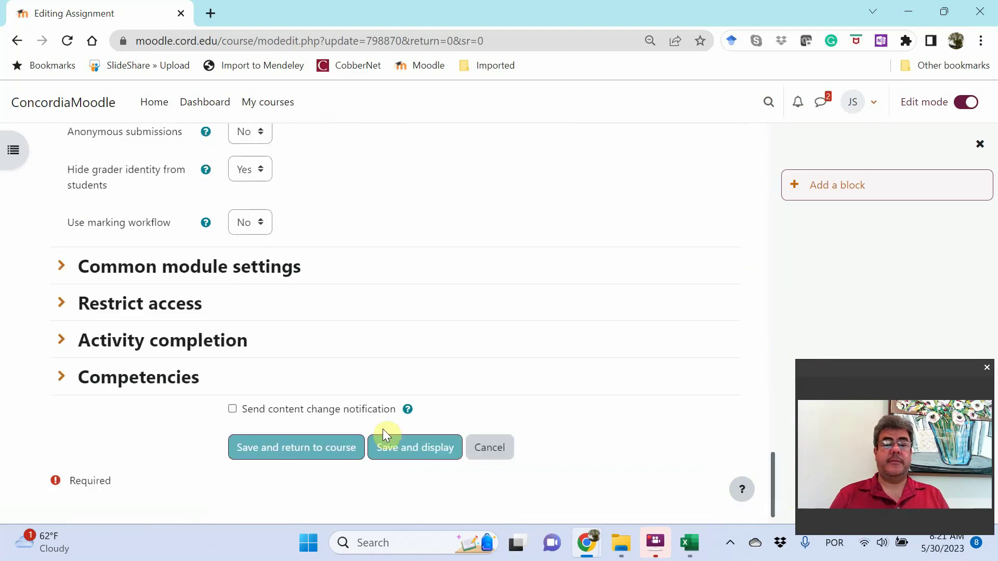
left_click(310, 448)
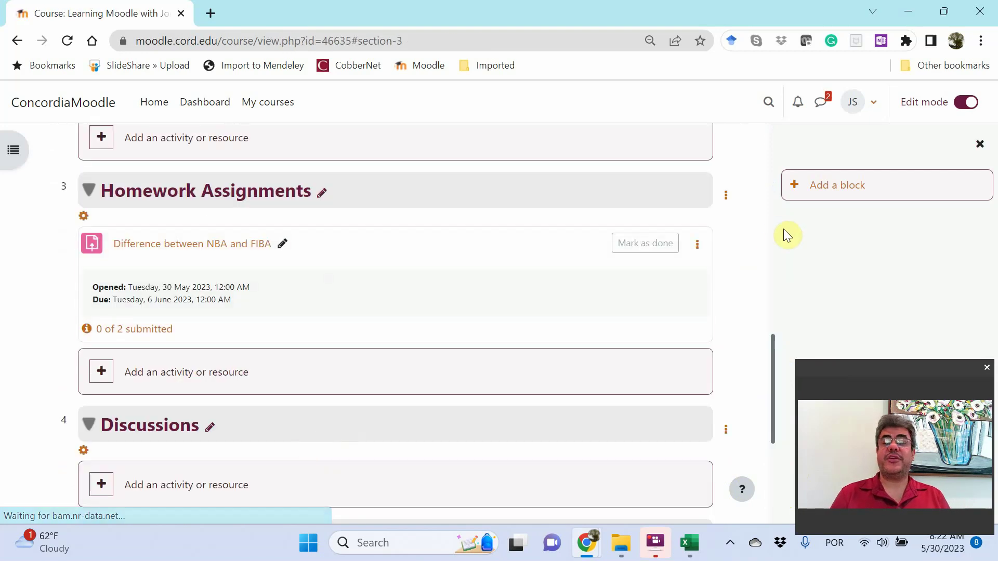
scroll(779, 225, "up", 5)
scroll(773, 224, "up", 10)
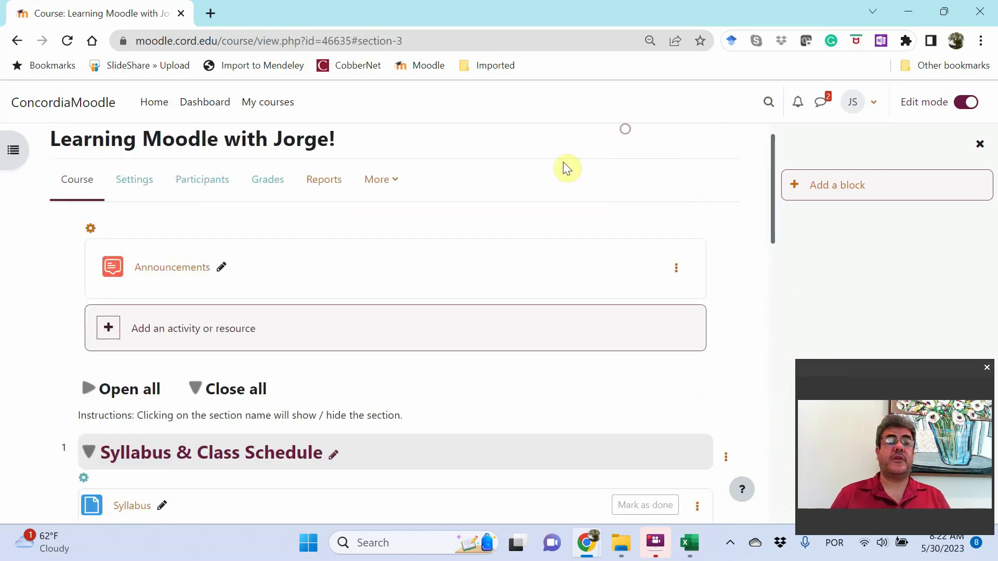
Step: Go to Grades and switch the report view to Gradebook setup again
left_click(273, 179)
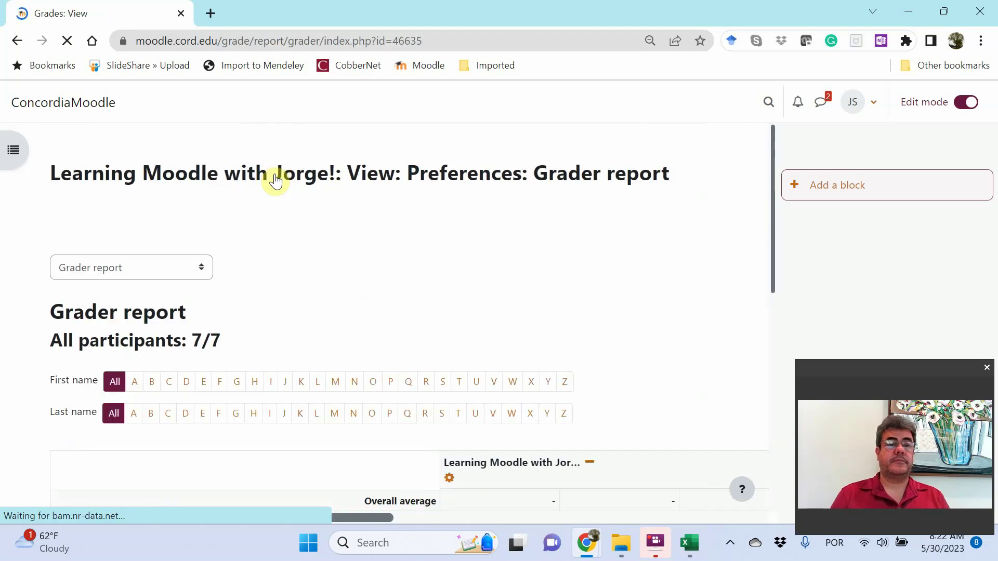
left_click(142, 268)
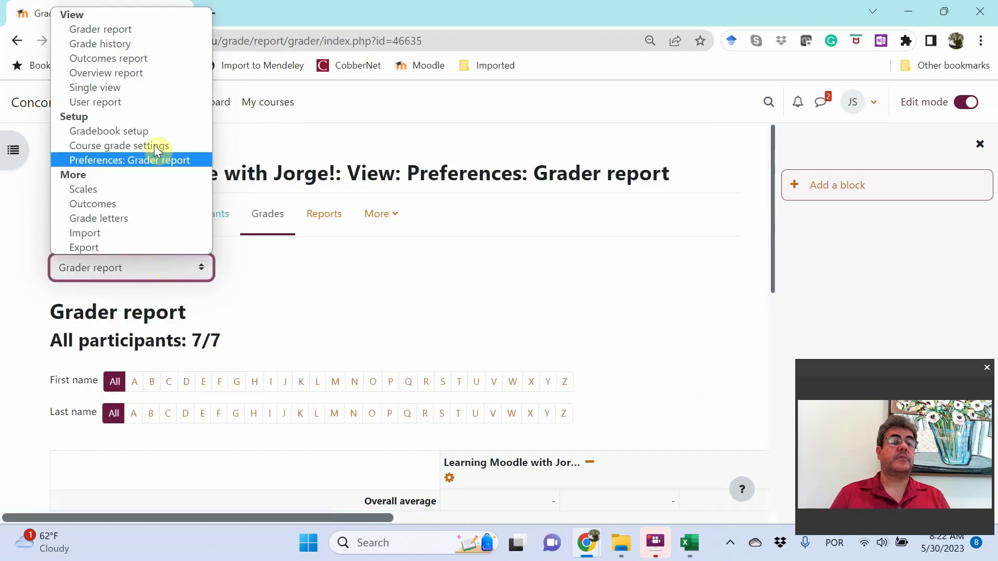
left_click(154, 131)
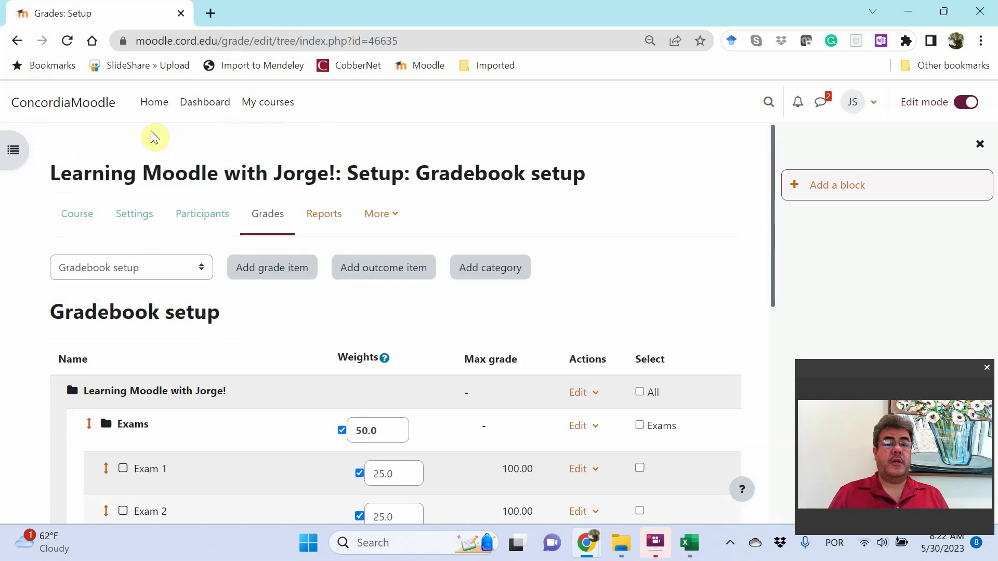
scroll(153, 138, "down", 5)
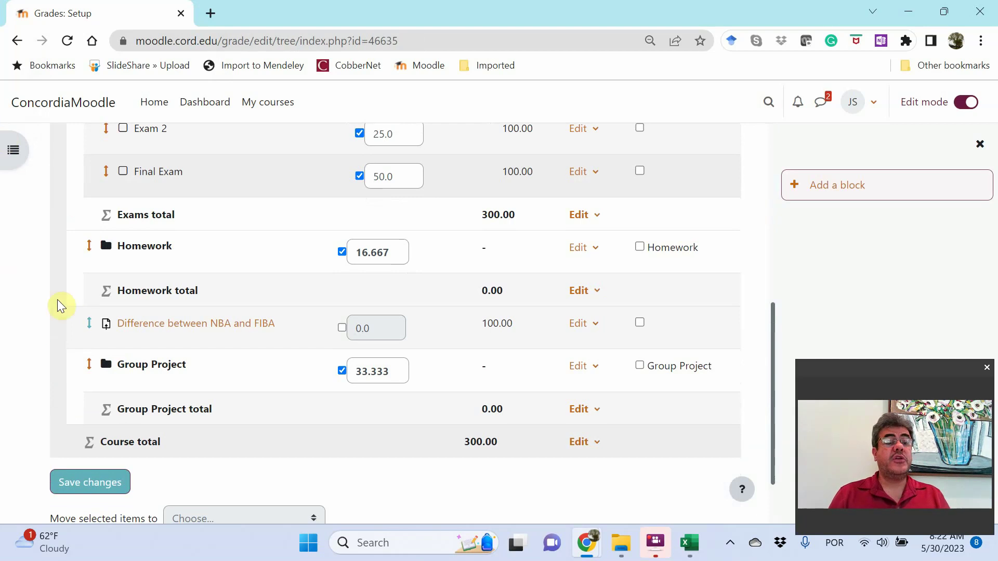
Step: Move the 'Difference between NBA and FIBA' item to 'Move to here' under the Homework category
left_click(89, 328)
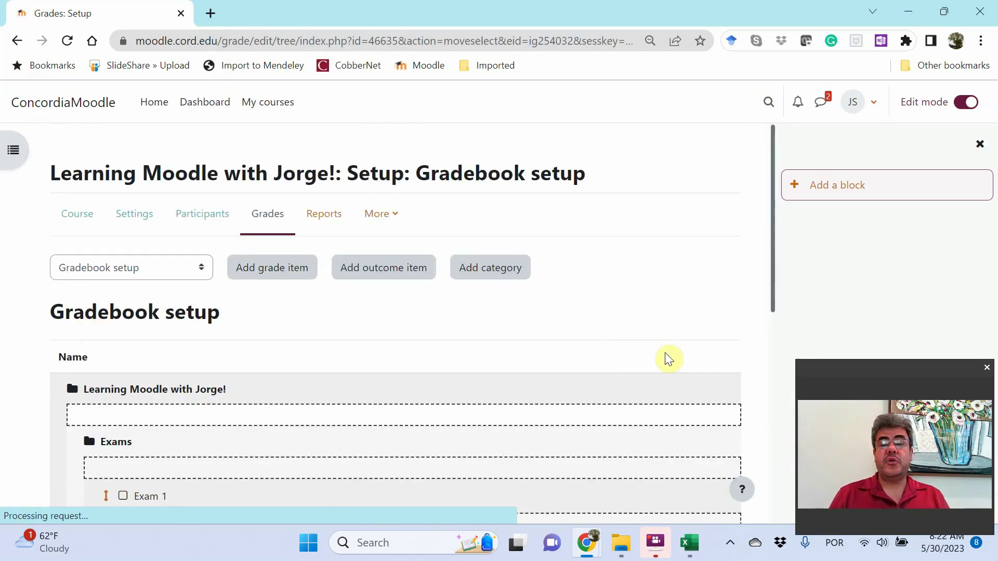
left_click(772, 406)
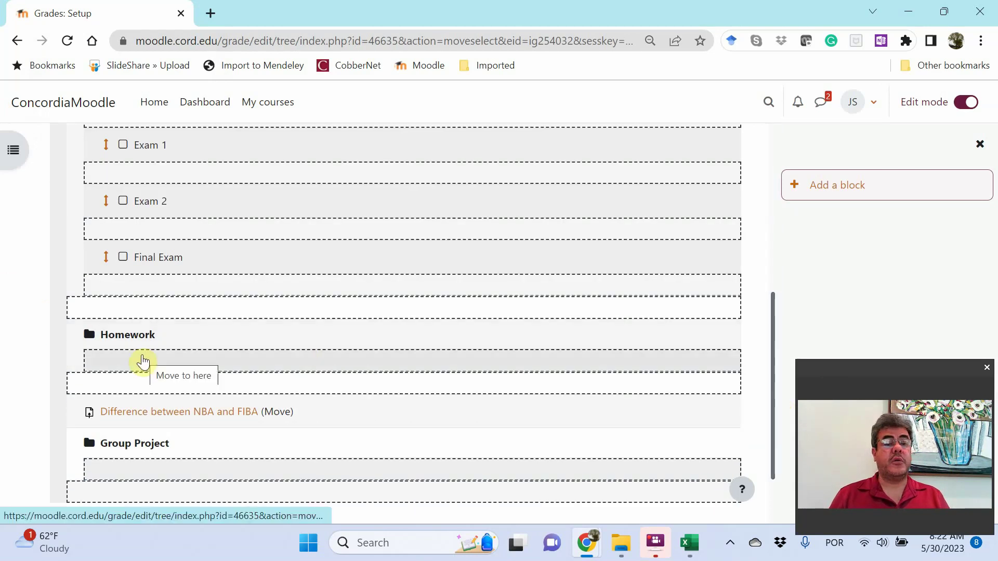
left_click(142, 361)
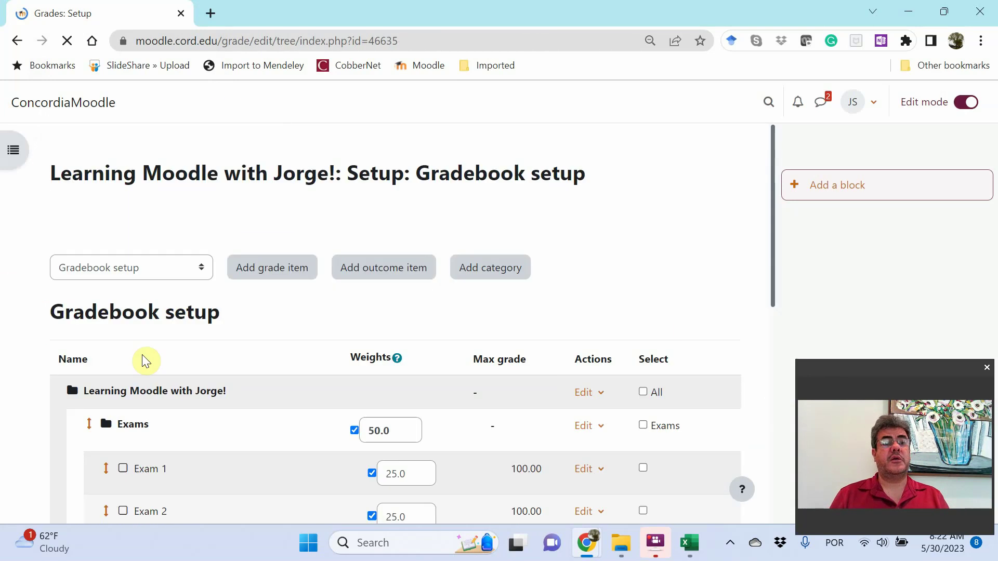
left_click_drag(772, 281, 763, 444)
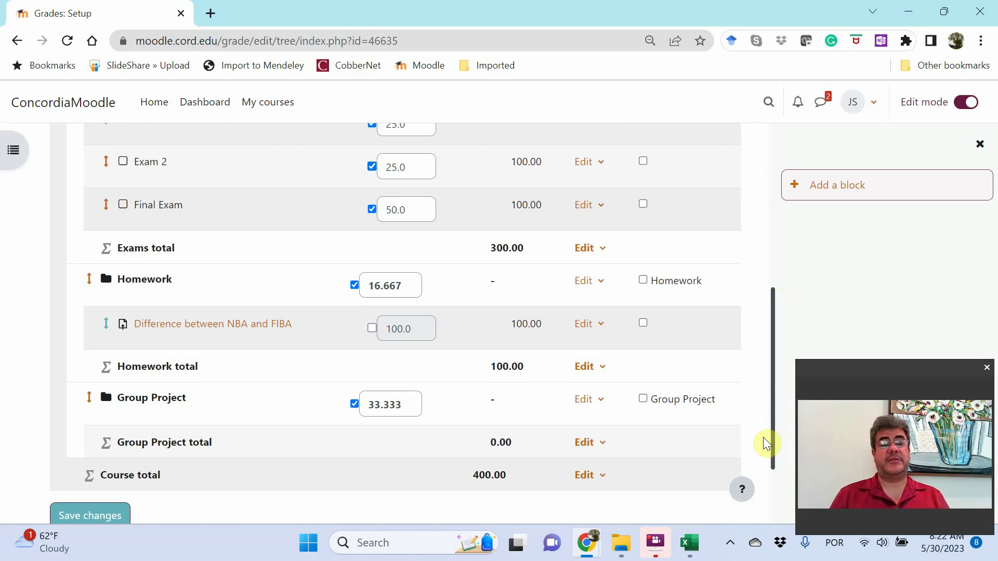
scroll(768, 416, "up", 5)
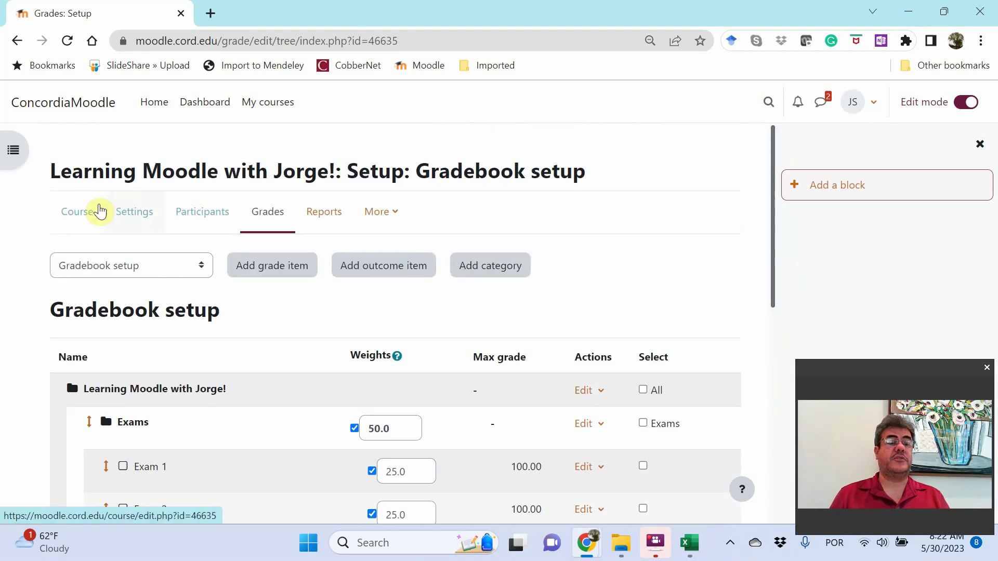
Step: From the course page, reach Edit settings for the assignment once more
left_click(88, 213)
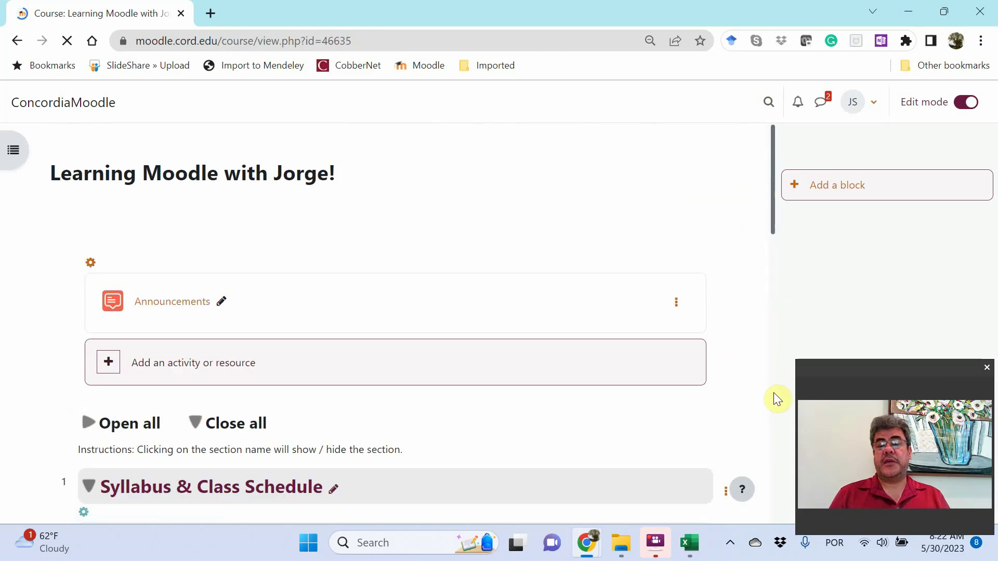
scroll(773, 393, "down", 5)
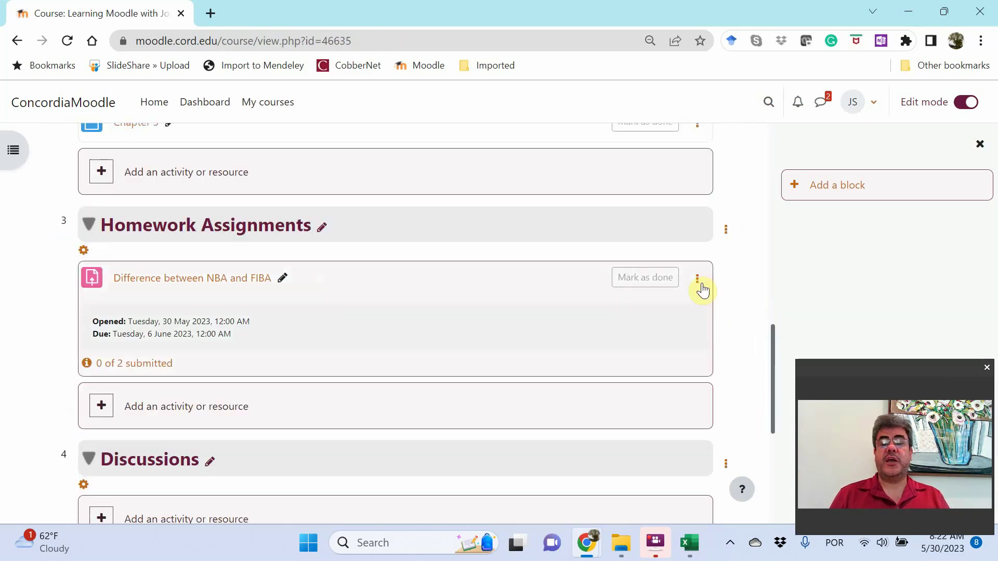
left_click(696, 278)
left_click(653, 309)
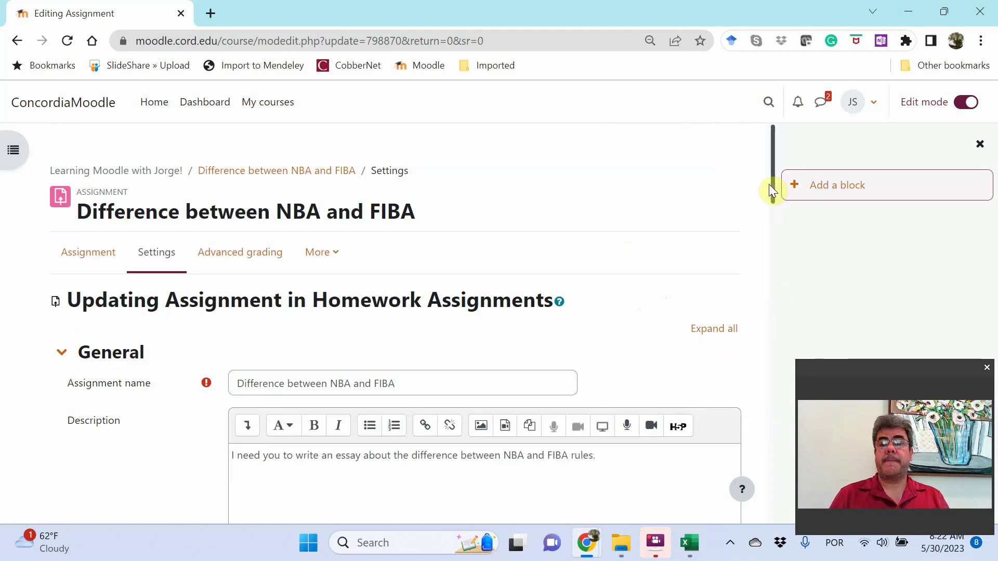
left_click_drag(771, 185, 747, 493)
scroll(746, 499, "down", 3)
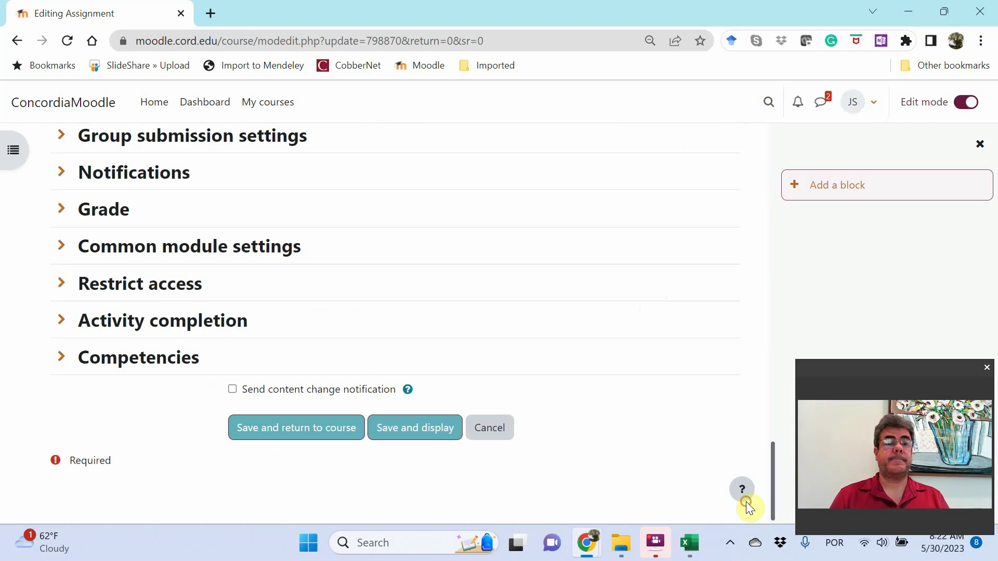
Step: Confirm the assignment's Grade category reads Homework and save back to the course
left_click(94, 208)
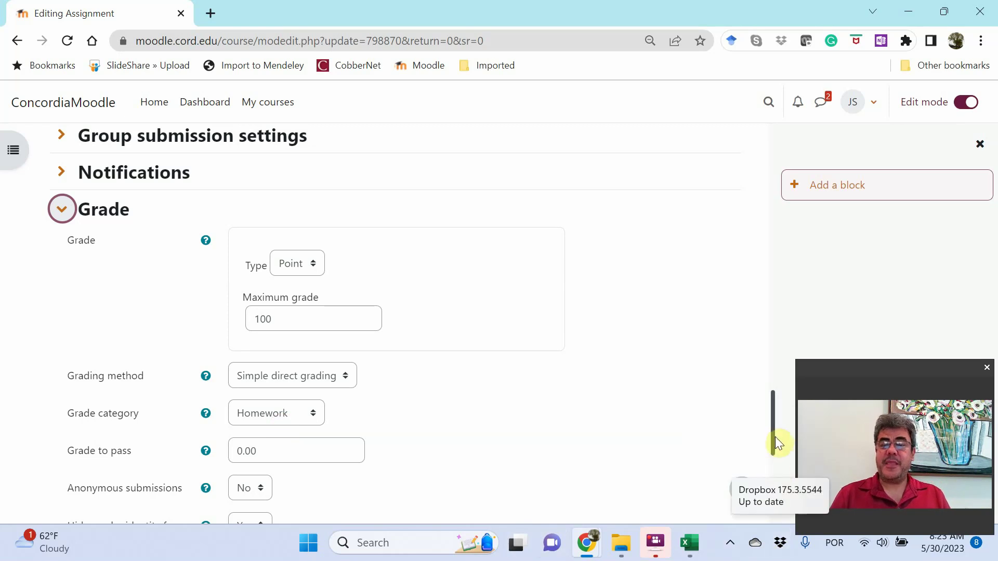
left_click_drag(774, 435, 769, 503)
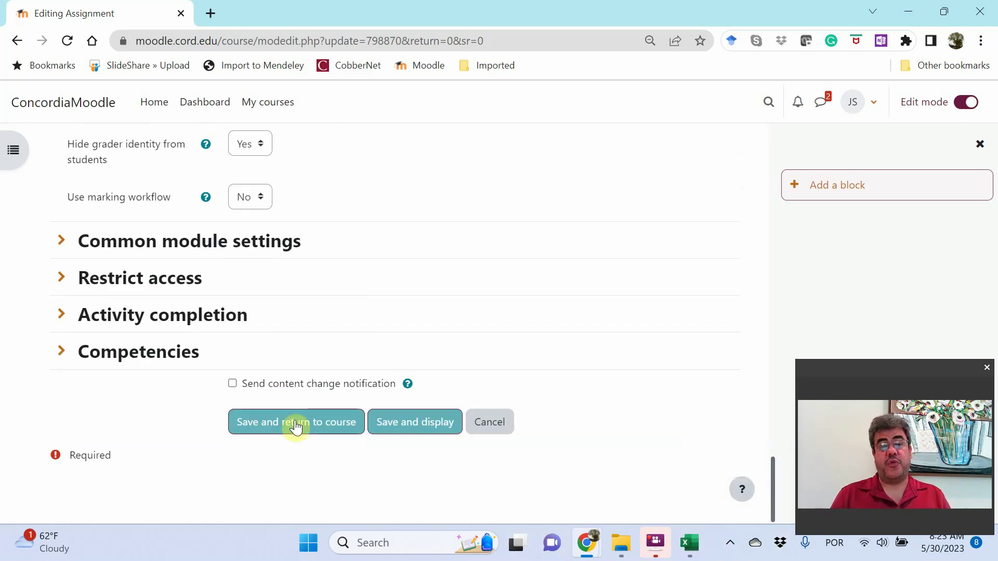
left_click(295, 424)
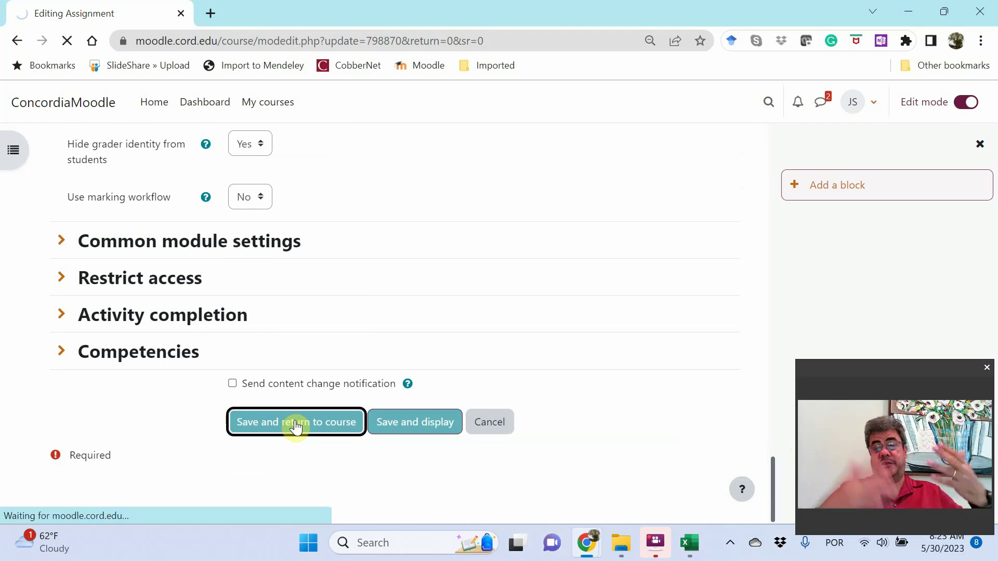